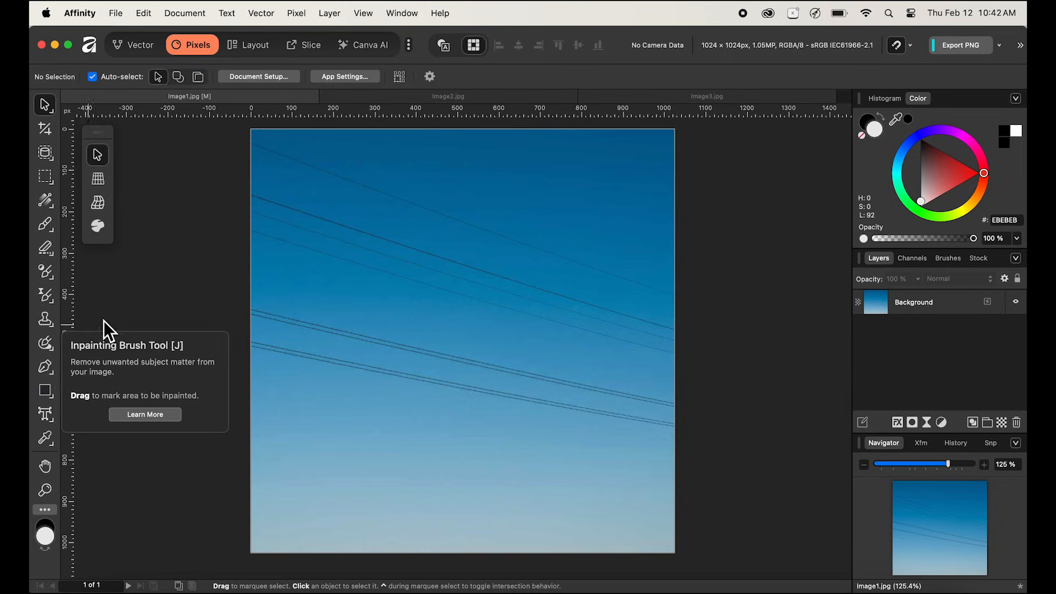
Paint out the uppermost thin power line across the sky with the Inpainting Brush on the Background layer.
key("j")
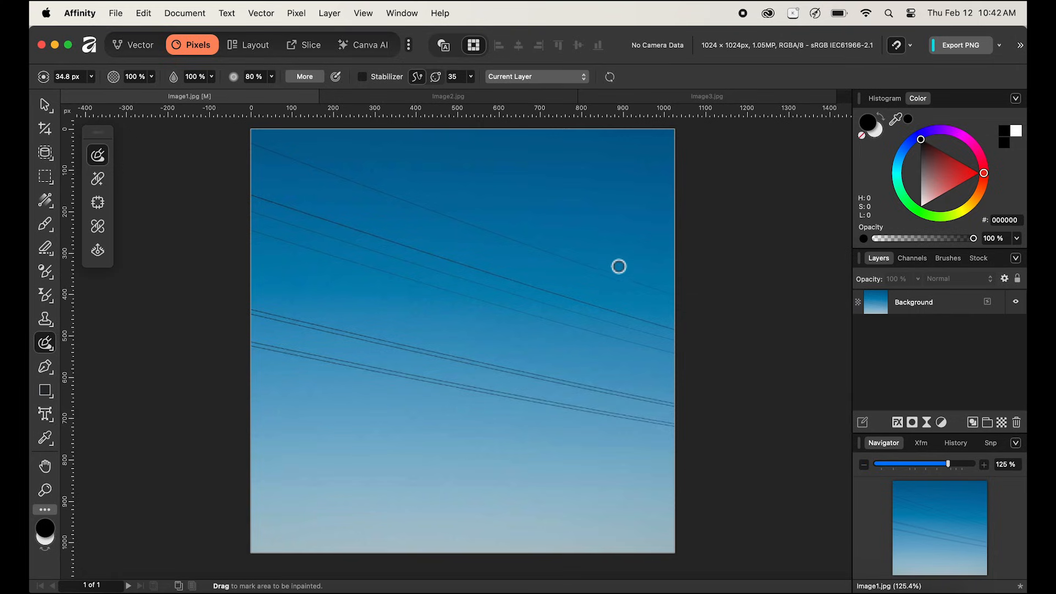
left_click(899, 305)
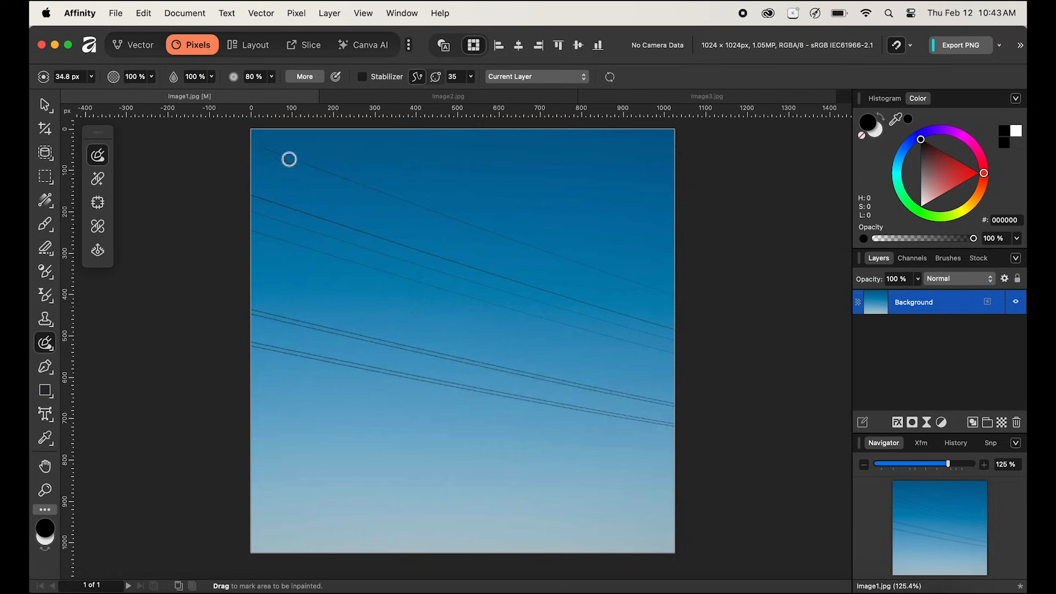
left_click(399, 200, "shift")
left_click_drag(529, 246, 548, 251)
left_click(695, 306, "shift")
Inpaint the remaining upper group of power lines across the sky, including leftover fragments near the right edge, and undo the last stroke.
left_click(417, 253, "shift")
left_click(602, 310, "shift")
left_click_drag(371, 234, 417, 253)
mouse_move(540, 286)
left_mouse_down()
mouse_move(587, 307)
mouse_move(636, 312)
mouse_move(669, 333)
left_mouse_up()
left_click_drag(682, 340, 684, 333)
mouse_move(653, 324)
left_mouse_down()
mouse_move(681, 339)
mouse_move(653, 325)
mouse_move(679, 339)
mouse_move(655, 325)
mouse_move(669, 331)
left_mouse_up()
left_click_drag(685, 343, 691, 343)
left_click_drag(323, 231, 413, 262)
left_click_drag(564, 296, 684, 335)
left_click(254, 234, "shift")
key("super+z")
Inpaint the two lower pairs of power lines and their leftover smudges across the full width of the sky.
left_click_drag(255, 315, 675, 414)
left_click_drag(528, 379, 683, 422)
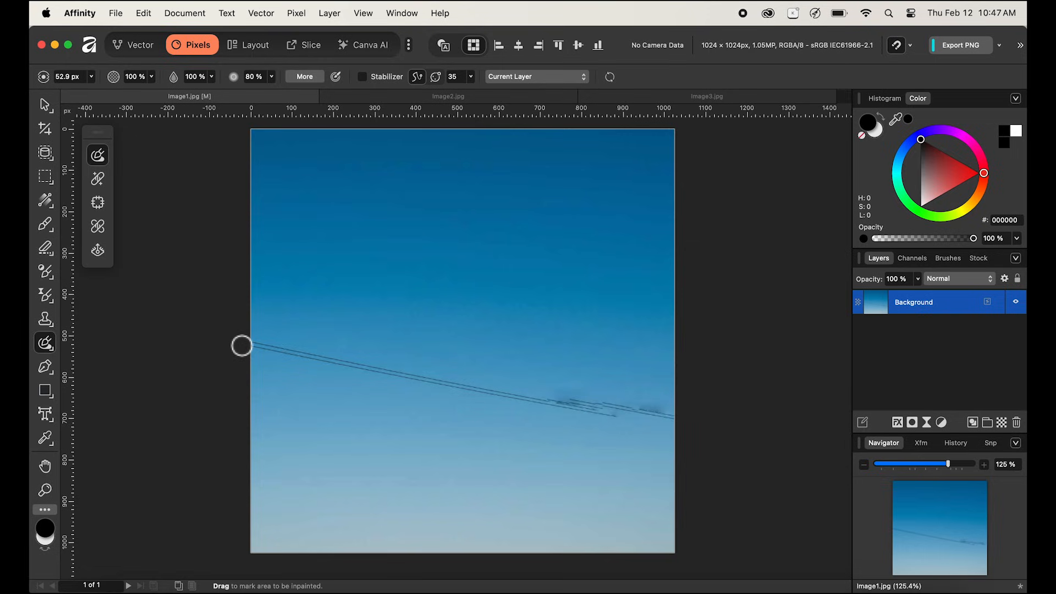
left_click(699, 428, "shift")
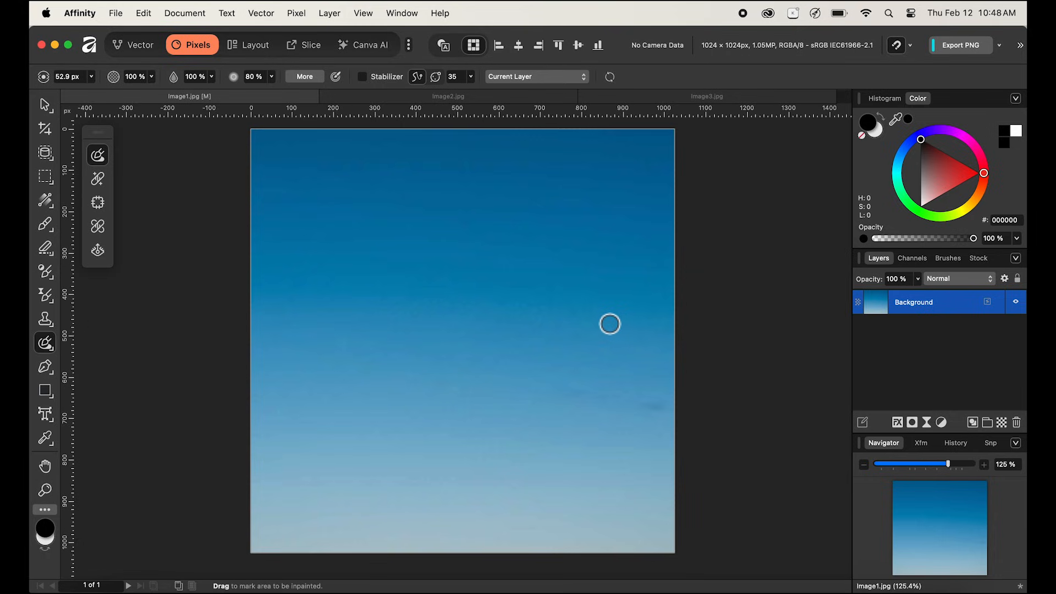
In Image2.jpg, add an empty pixel layer above the Background and set the Inpainting Brush source to Current Layer & Below.
left_click(469, 101)
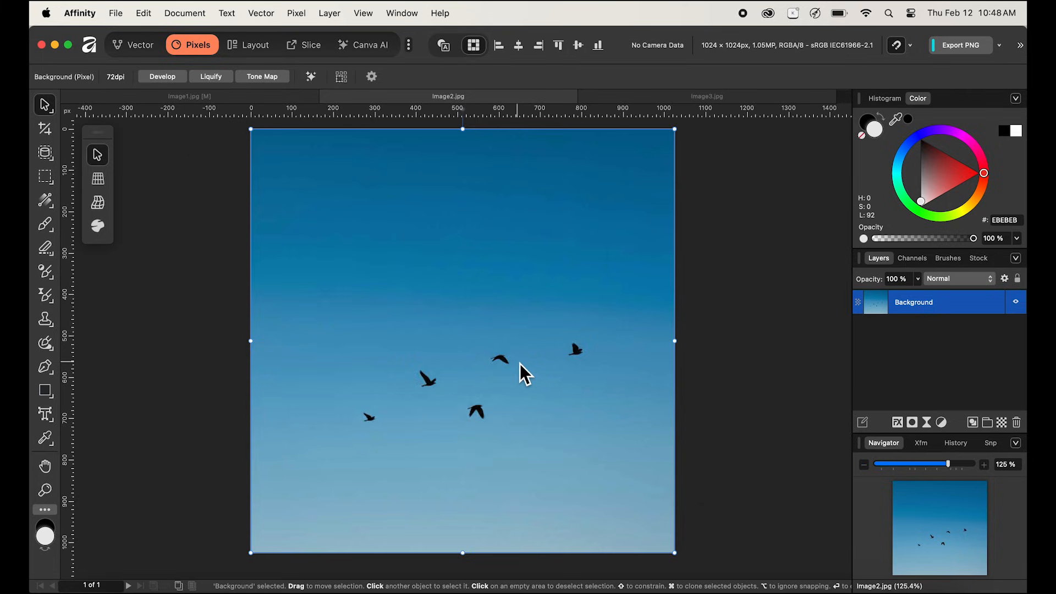
key("j")
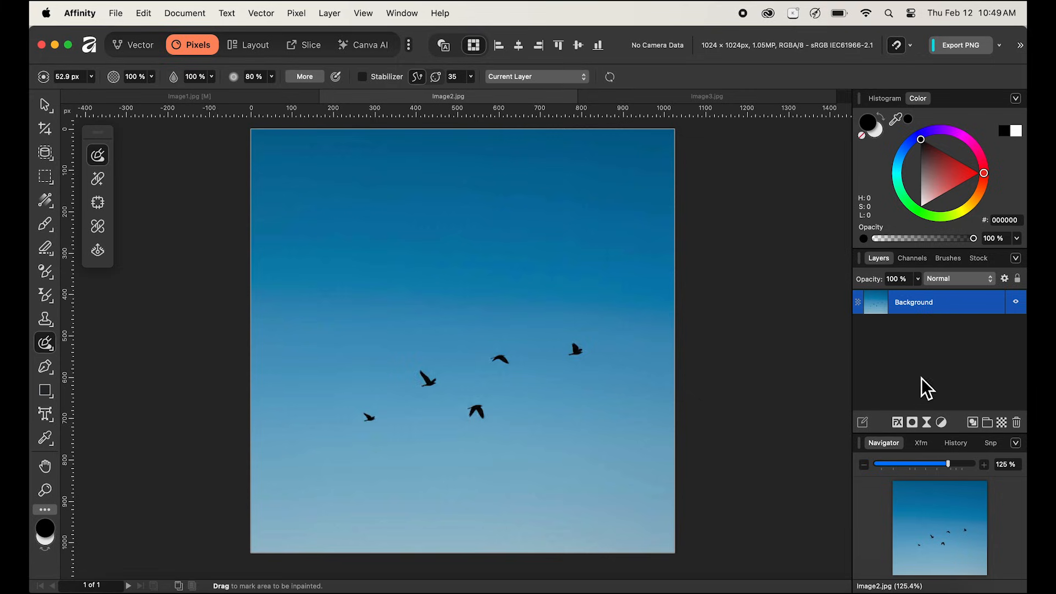
left_click(1002, 422)
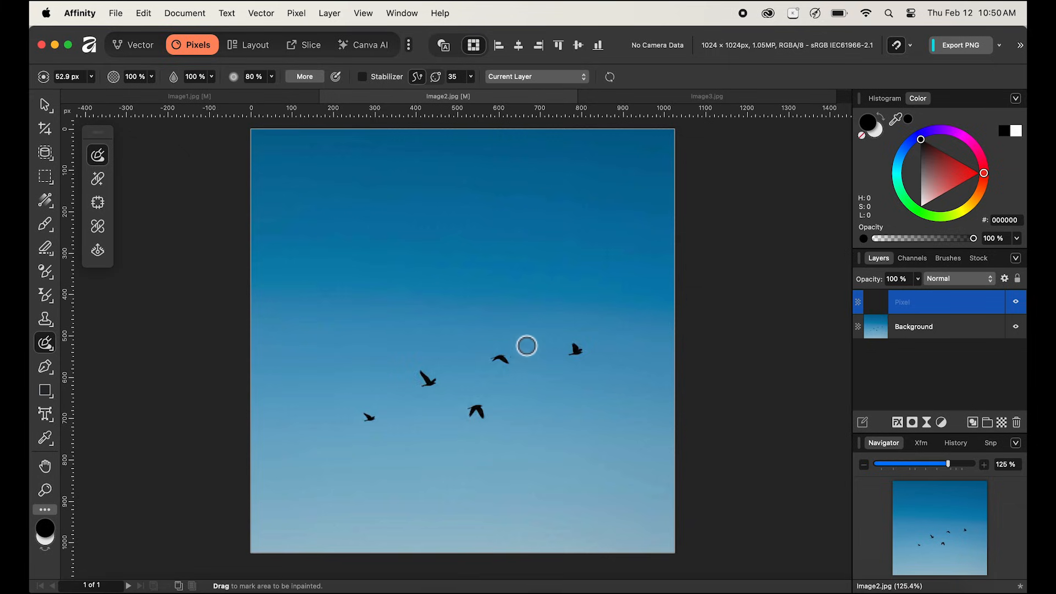
left_click(565, 89)
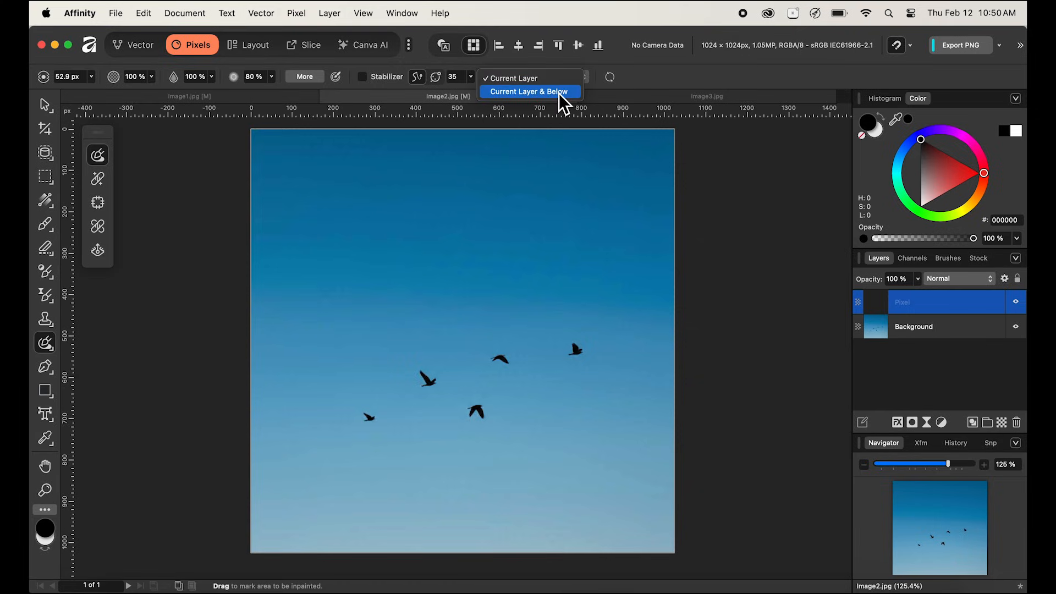
left_click(560, 92)
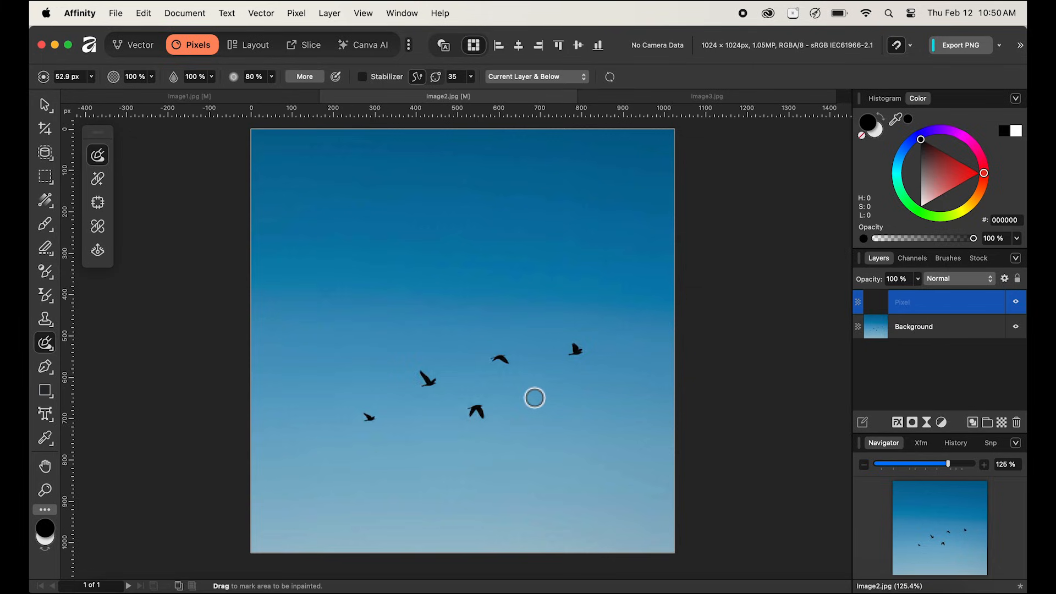
Inpaint the far-left, lower-middle and far-right birds on the new pixel layer, undoing the initial test dab in the empty sky.
left_click(534, 400)
key("super+z")
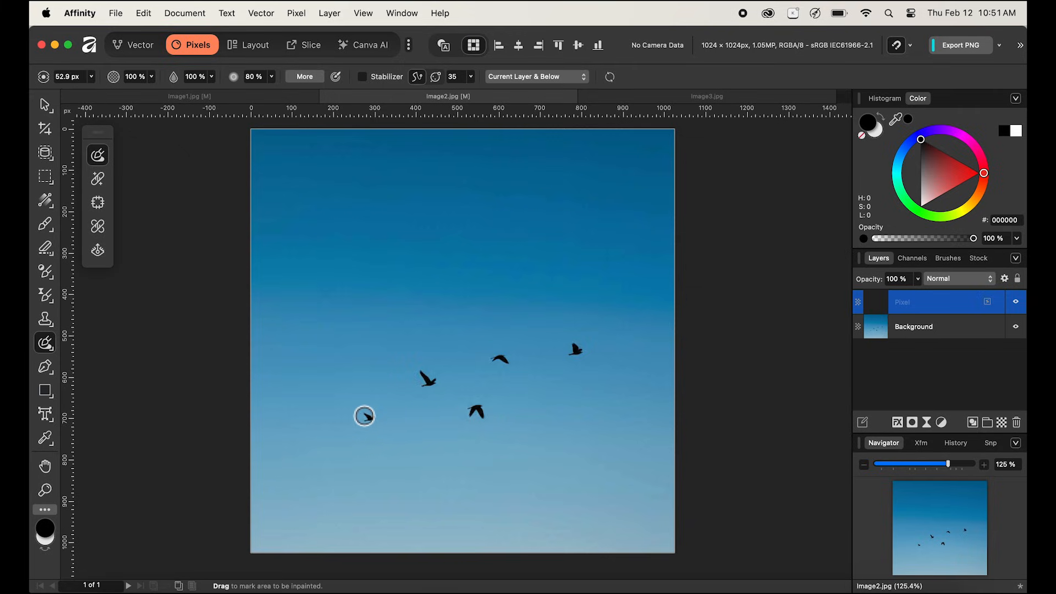
mouse_move(373, 418)
left_mouse_down()
mouse_move(365, 425)
mouse_move(385, 417)
left_mouse_up()
mouse_move(479, 407)
left_mouse_down()
mouse_move(474, 420)
mouse_move(488, 412)
left_mouse_up()
mouse_move(572, 346)
left_mouse_down()
mouse_move(586, 358)
mouse_move(585, 348)
left_mouse_up()
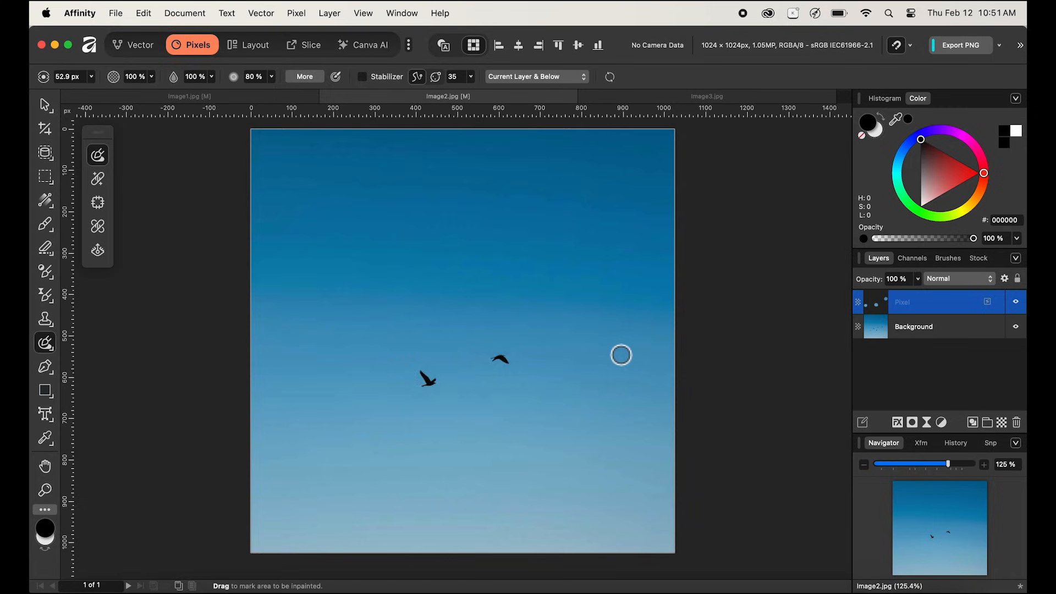
Compare the image with the inpainted pixel layer hidden and shown, and view that layer's patches in isolation.
left_click(1018, 303)
left_click(1018, 305)
left_click(881, 305, "alt")
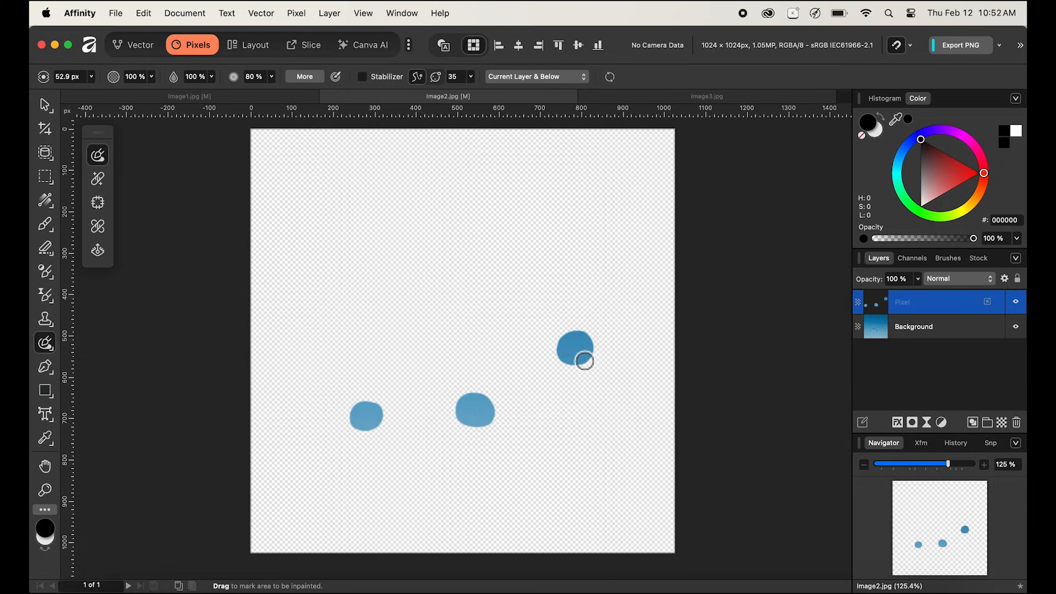
left_click(871, 306, "alt")
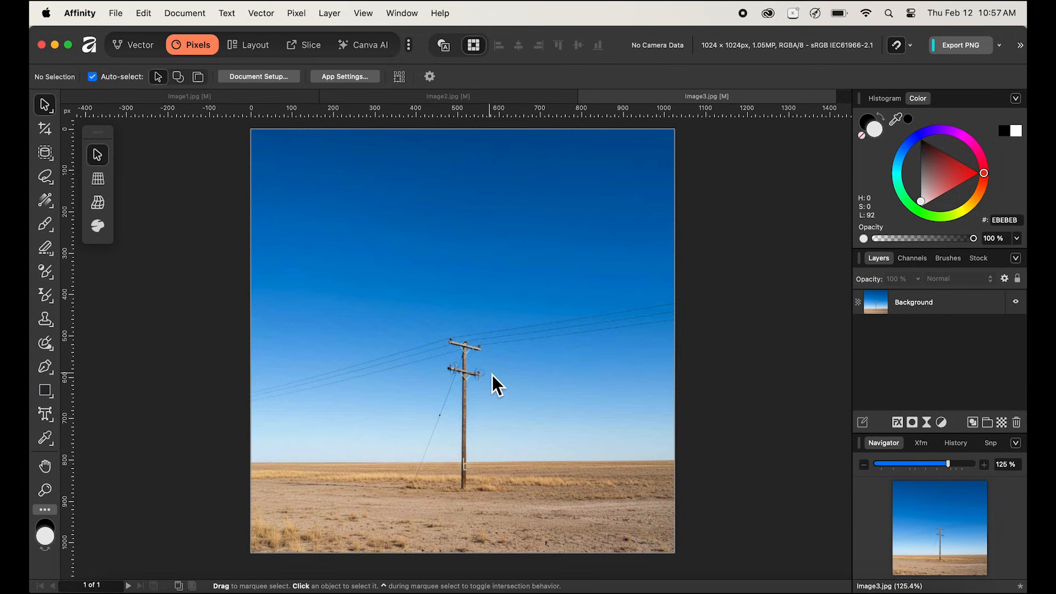
Set up the Freehand Selection tool with the Polygonal type and Add mode, targeting the Background layer of Image3.jpg.
left_click(50, 177)
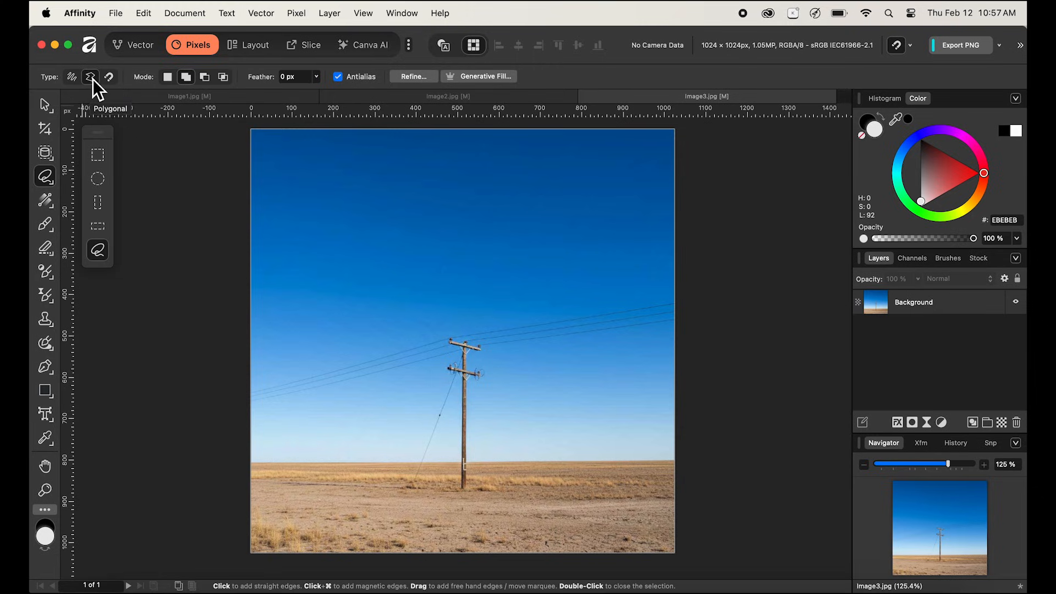
left_click(188, 79)
left_click(926, 305)
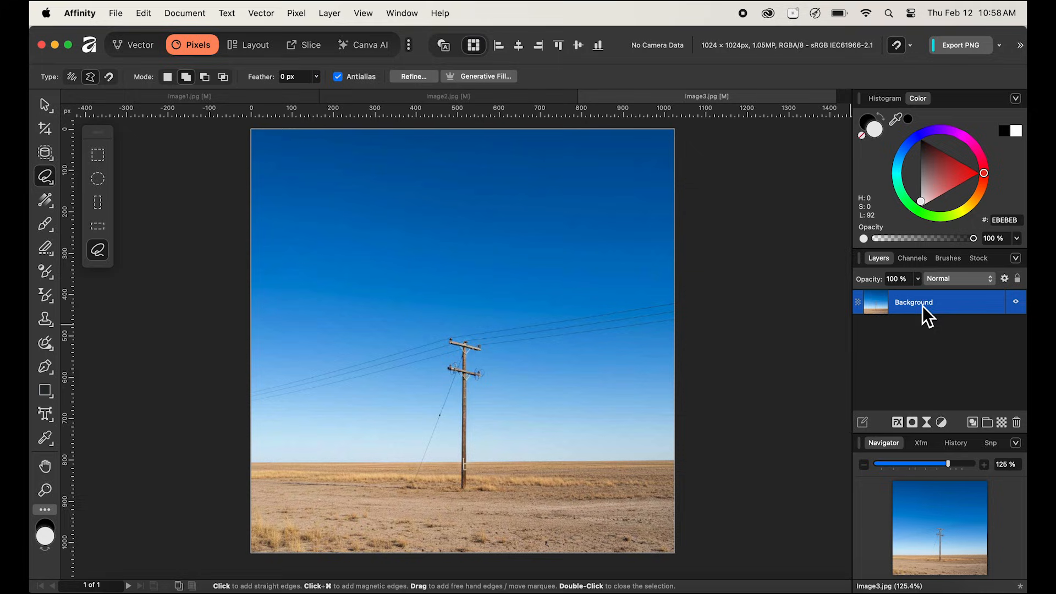
Trace a closed polygonal selection around the power lines, the utility pole, its guy wire and the shadow on the ground.
left_click(239, 381)
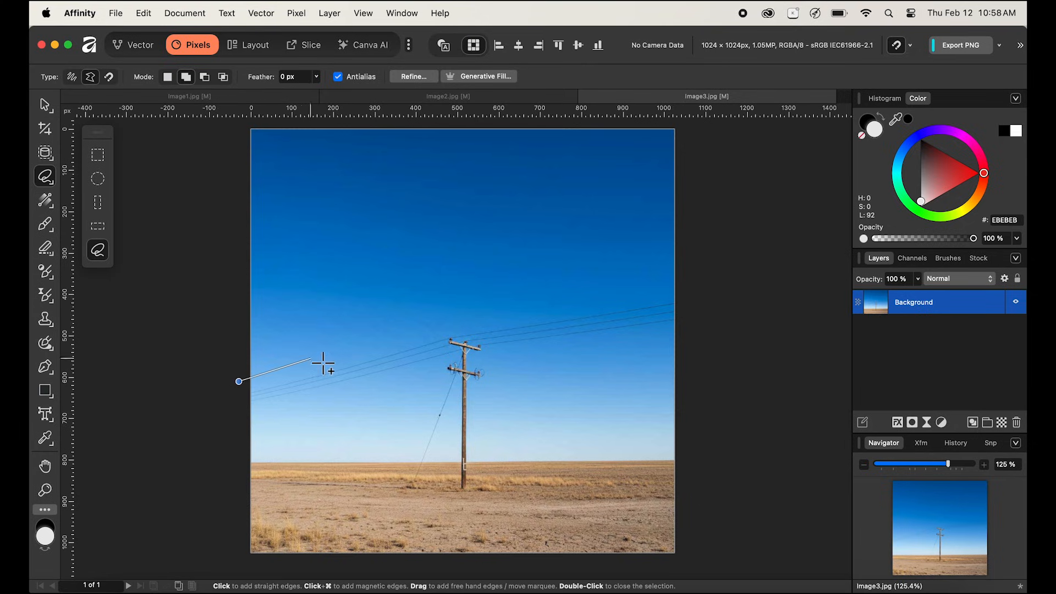
left_click(453, 321)
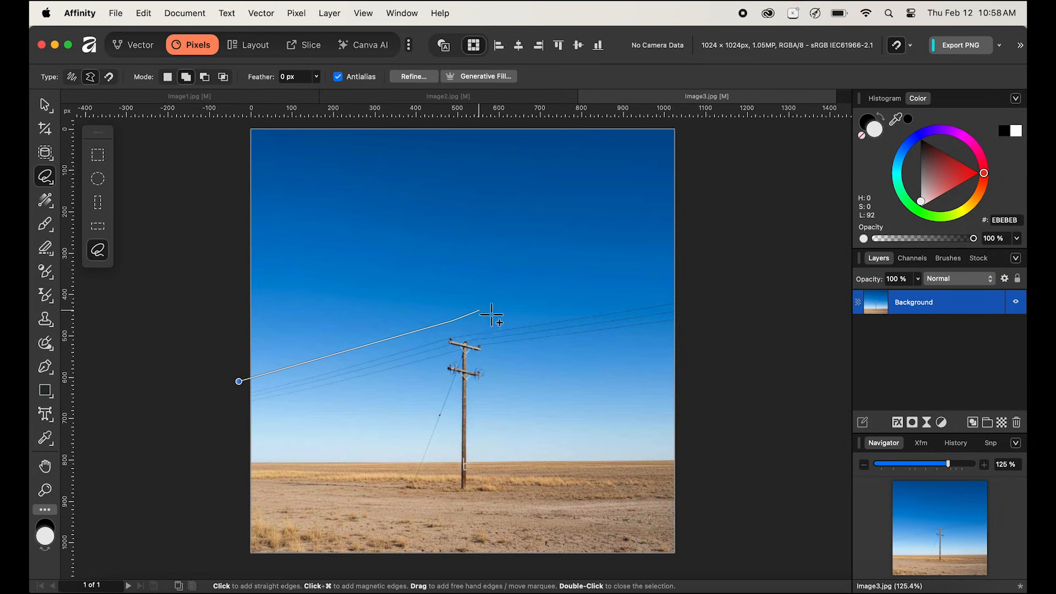
left_click(700, 285)
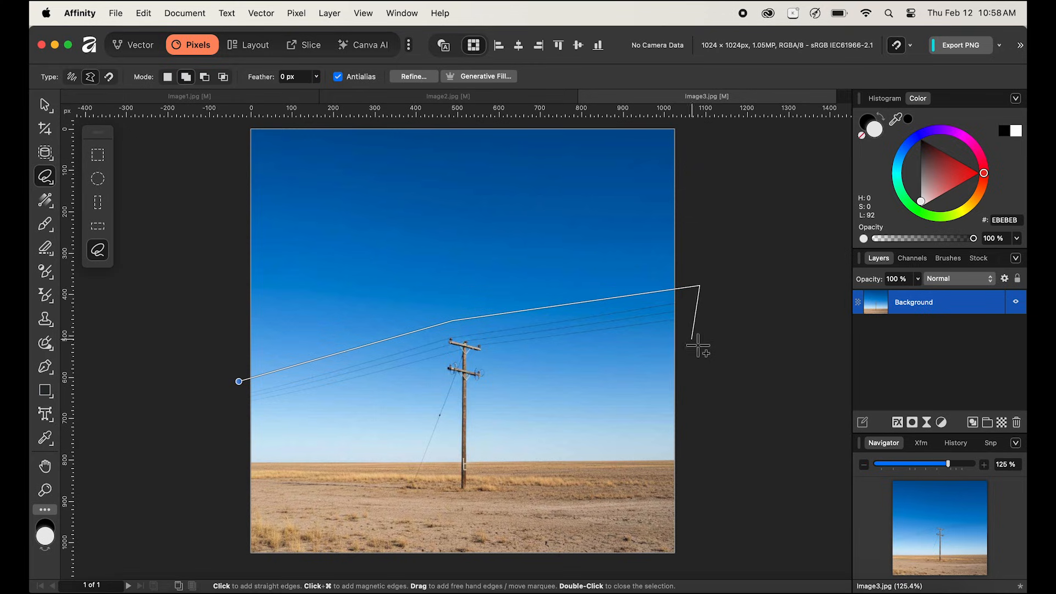
left_click(692, 334)
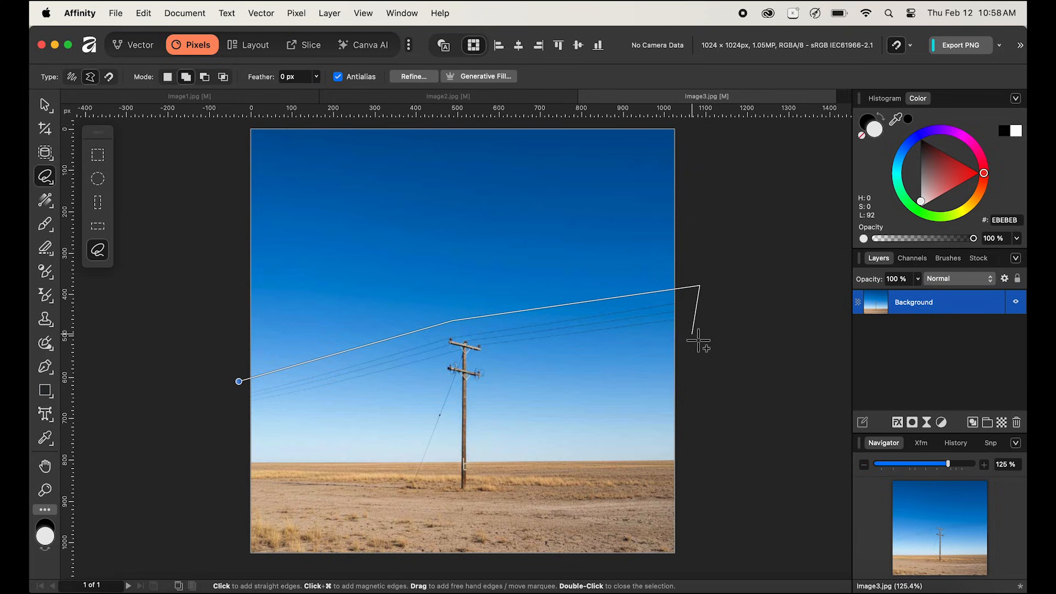
left_click(496, 359)
left_click(479, 395)
left_click(481, 499)
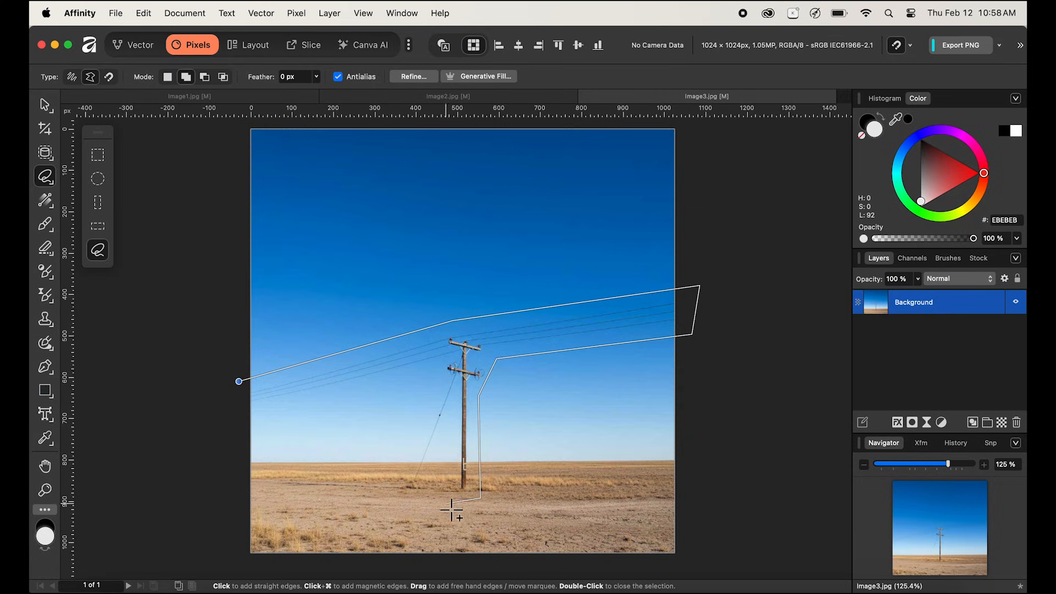
left_click(426, 501)
left_click(458, 399)
left_click(455, 472)
left_click(424, 502)
left_click(271, 486)
left_click(279, 466)
left_click(400, 476)
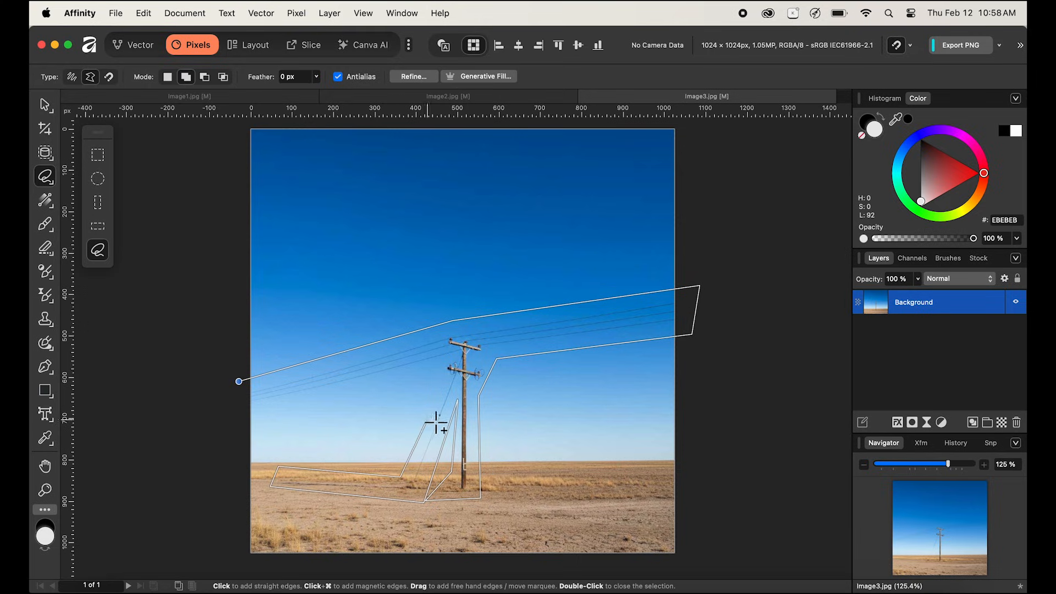
left_click(438, 369)
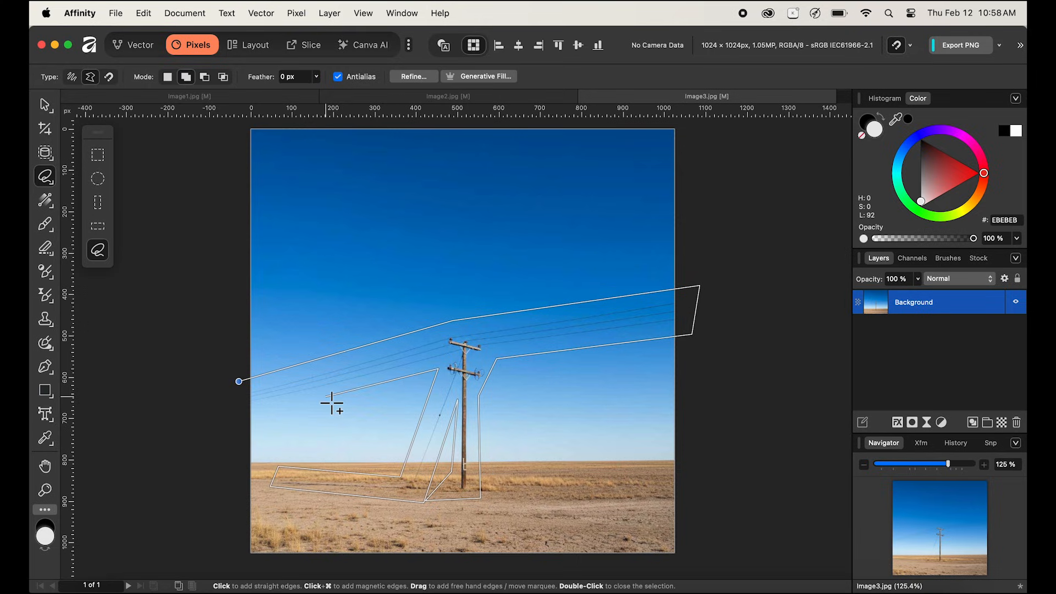
left_click(233, 416)
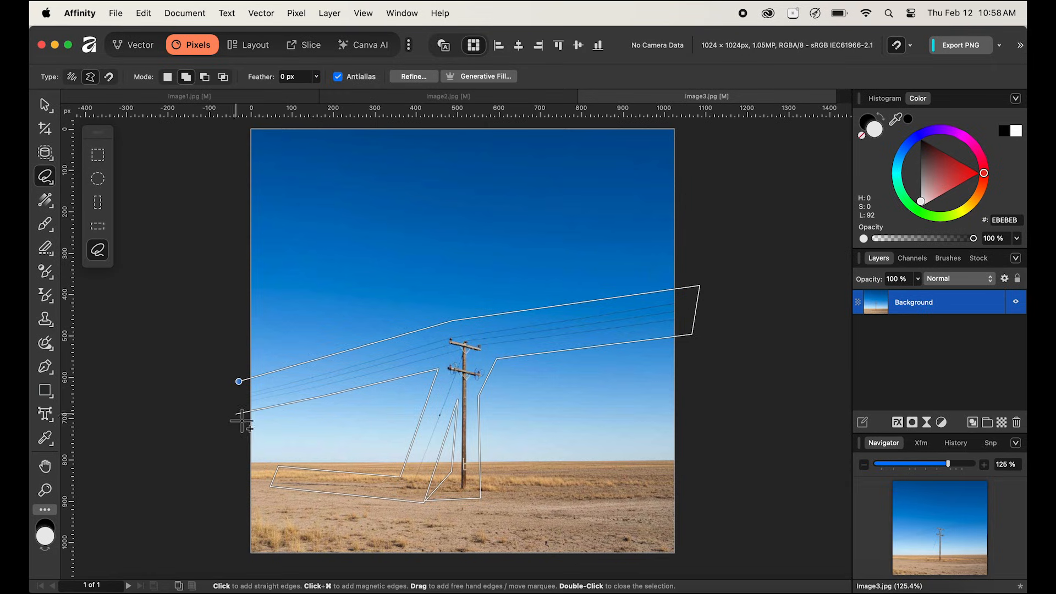
left_click(246, 387)
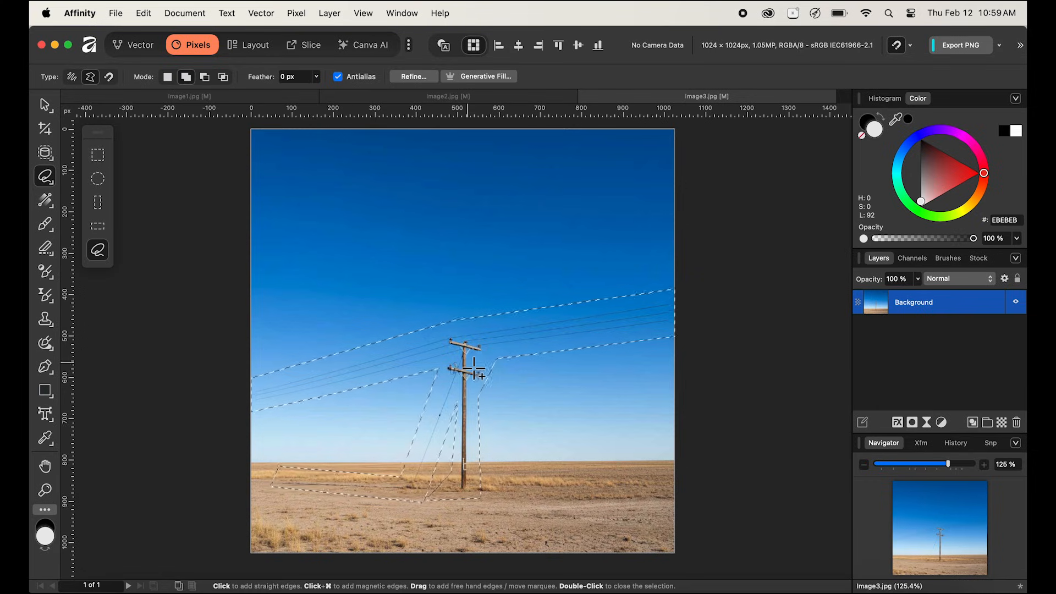
Inpaint the selected pole and wires area, and clear the selection.
left_click(297, 13)
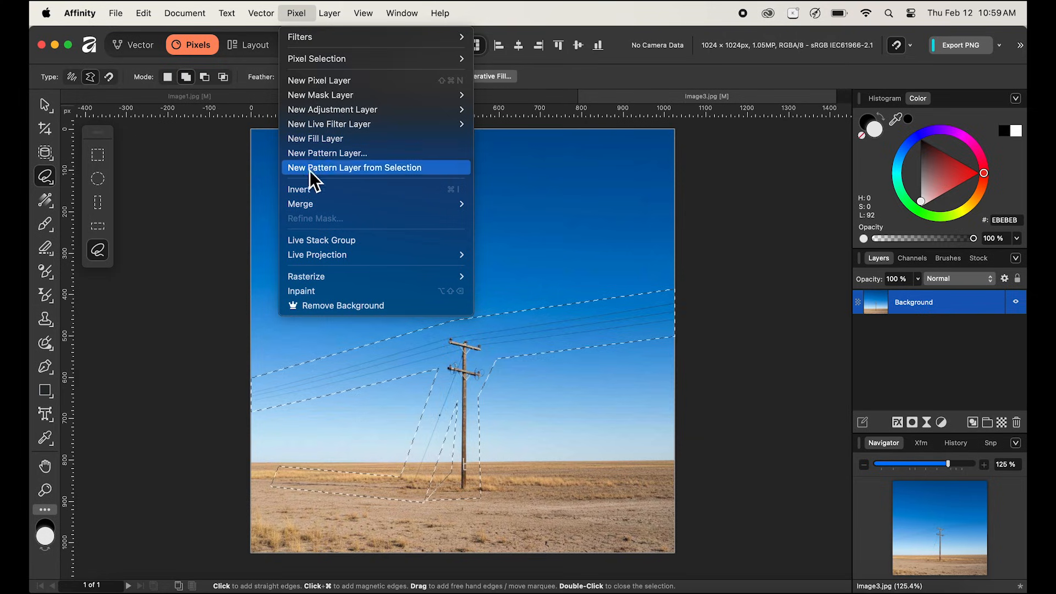
left_click(318, 293)
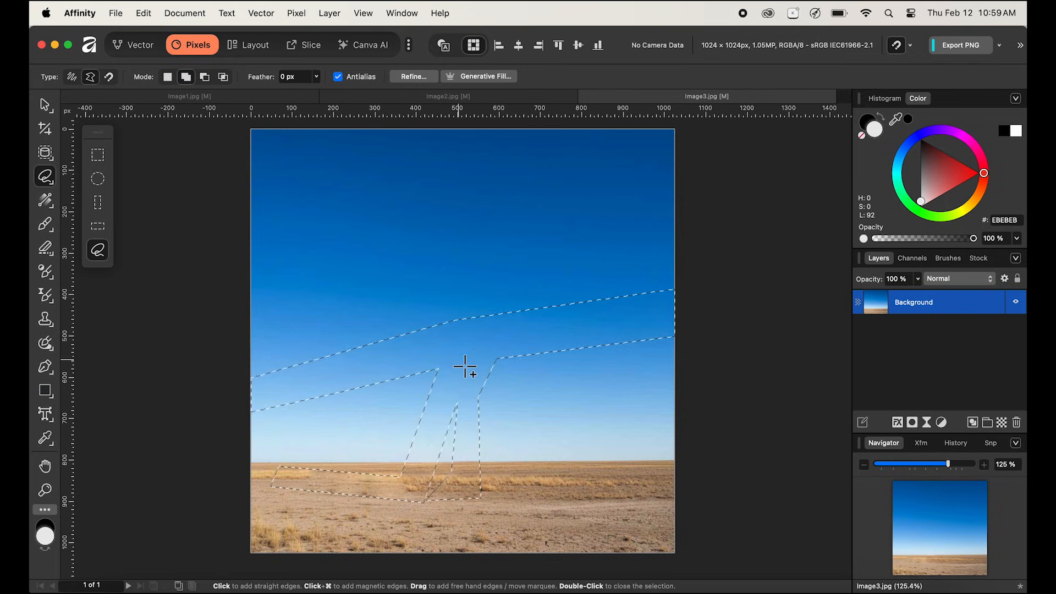
key("super+d")
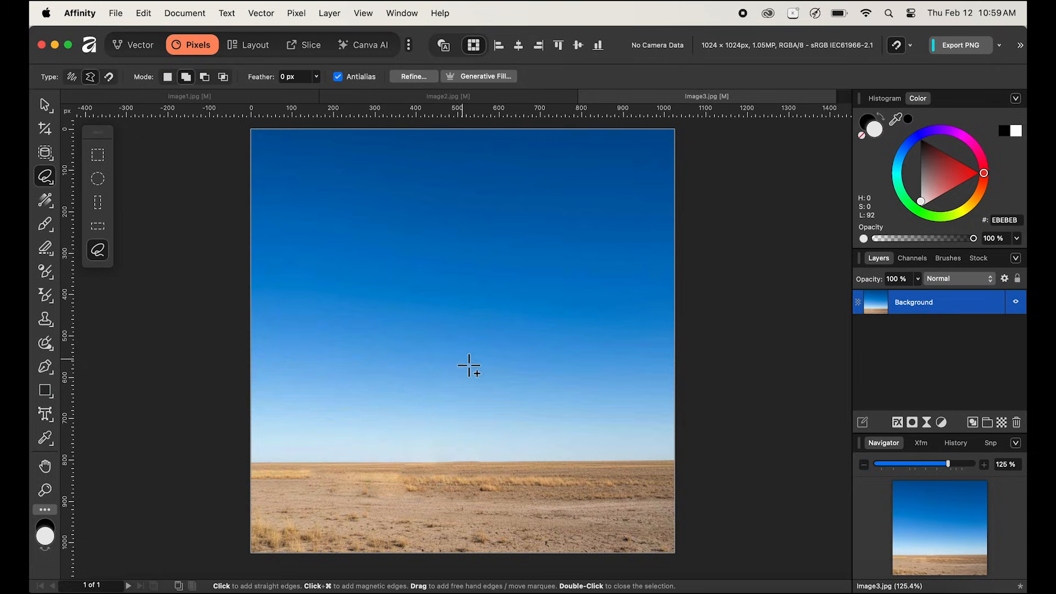